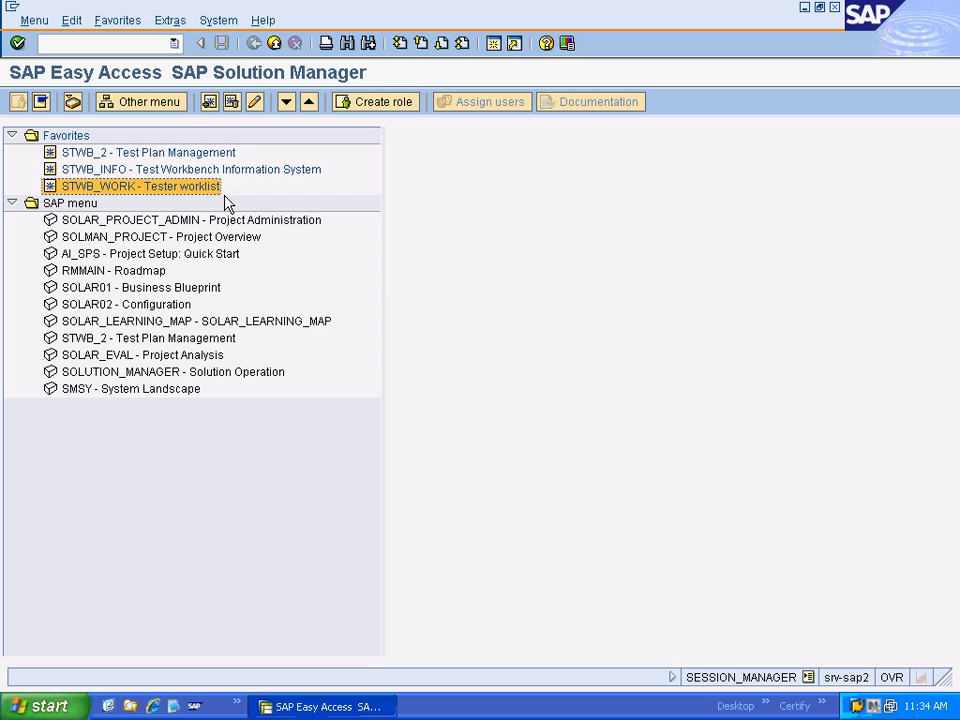
Open STWB_WORK - Tester worklist from Favorites
double_click(186, 188)
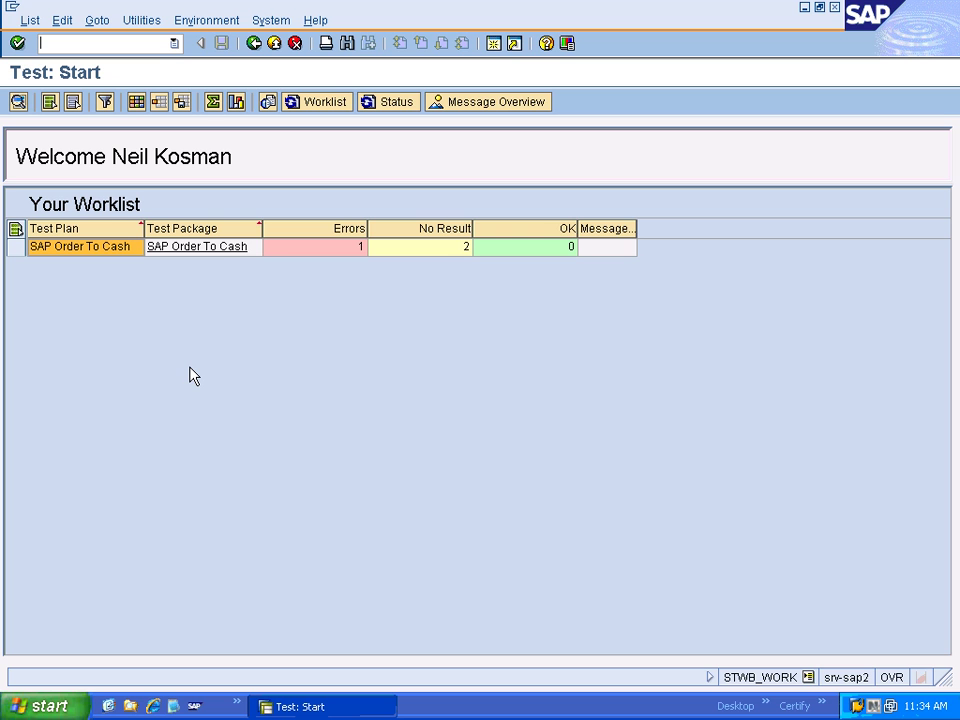
Drill into SAP Order To Cash > Business Processes > Order to Cash (SAP) and open ZMIKE111809_WRAPPER's eCATT start options
click(204, 252)
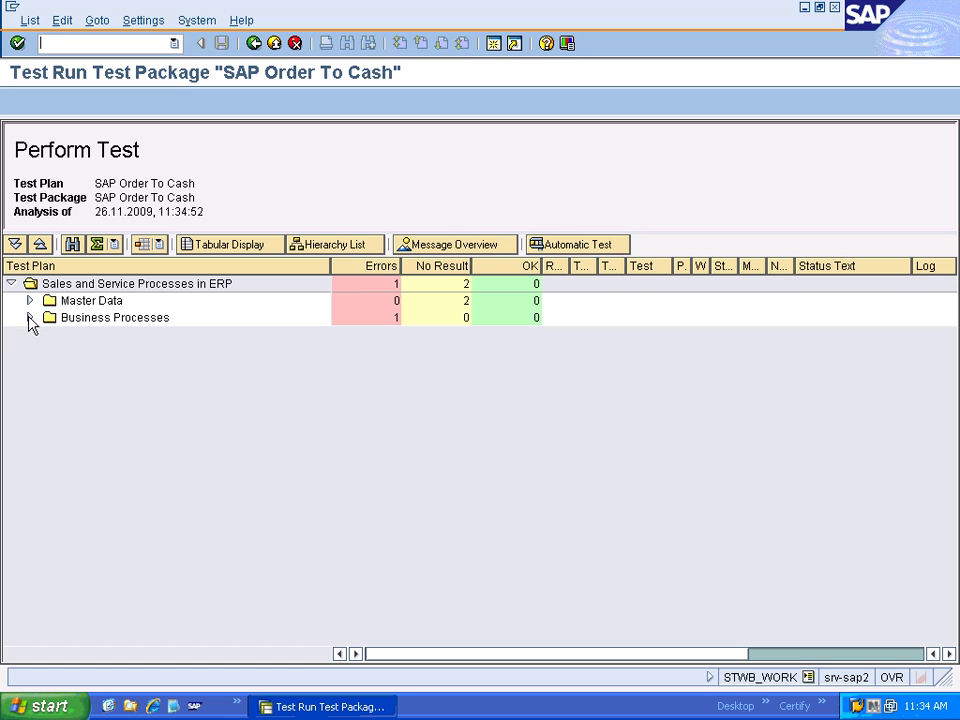
click(30, 318)
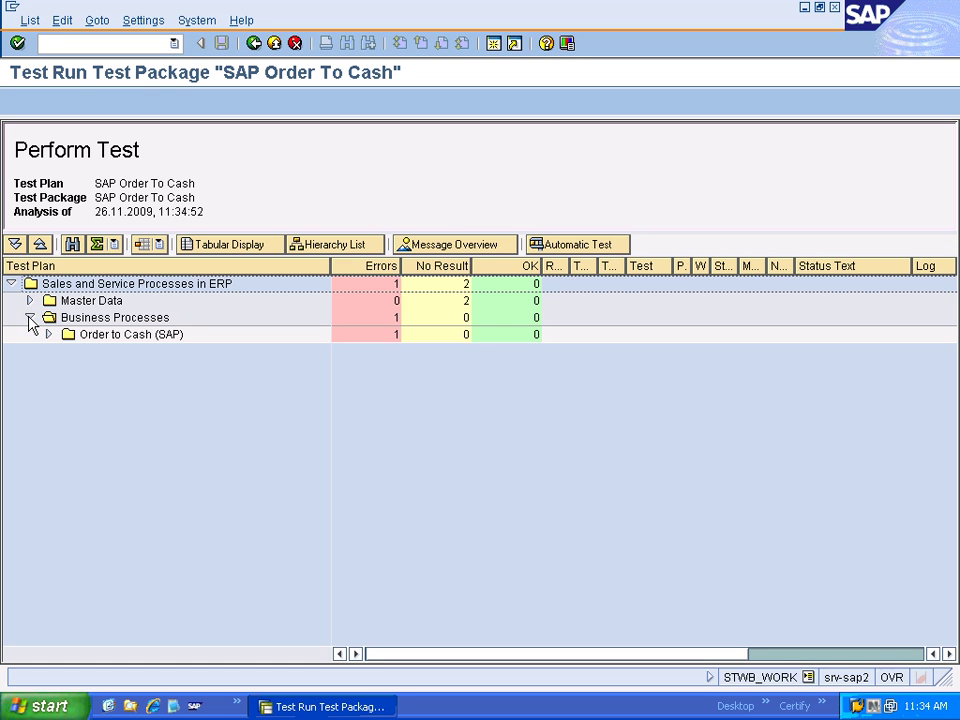
click(48, 335)
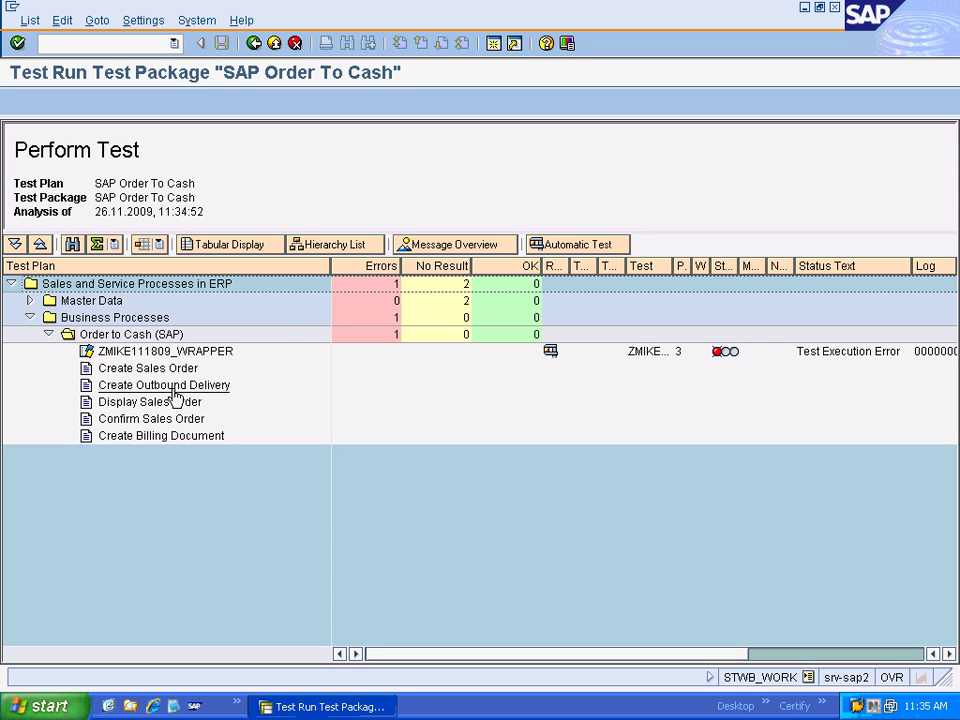
click(550, 355)
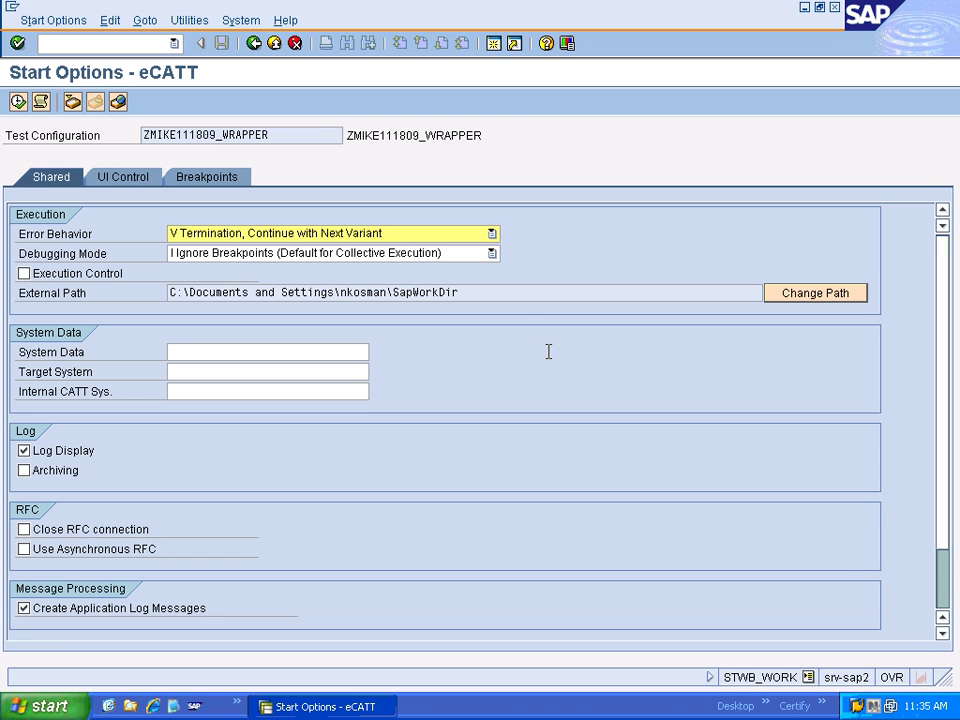
Execute the wrapper test, confirm the external tool login, and start the Certify configuration
click(18, 102)
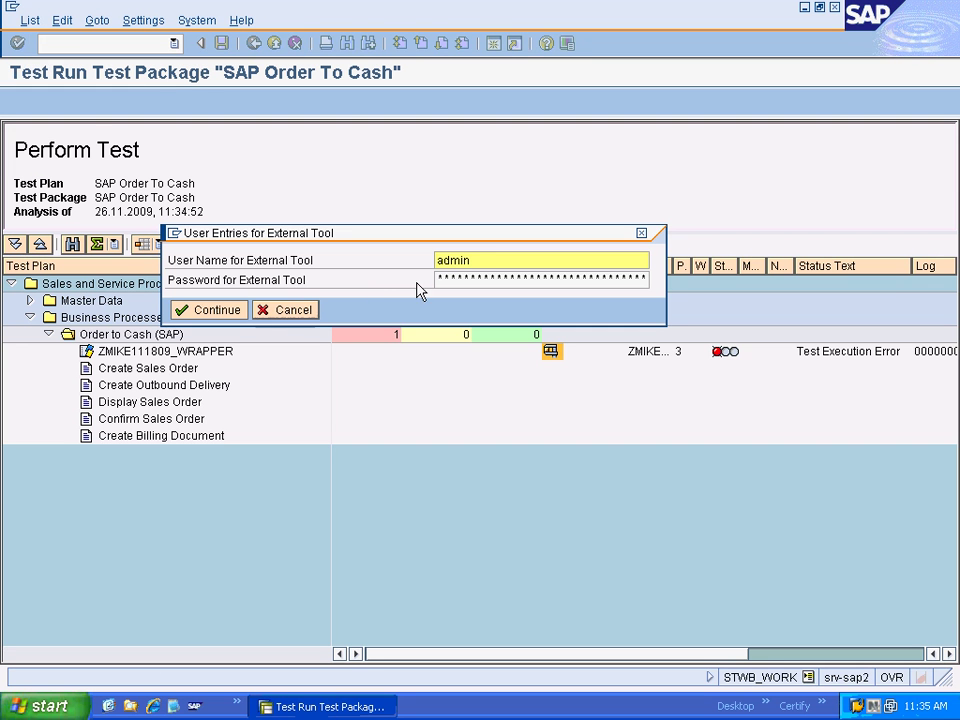
click(483, 278)
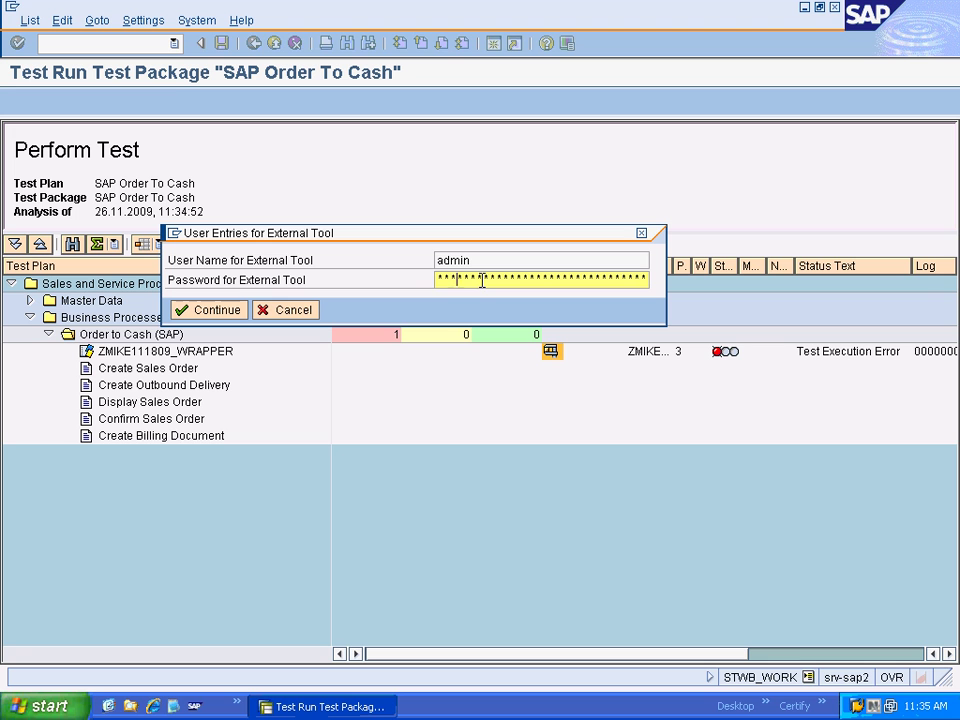
click(214, 316)
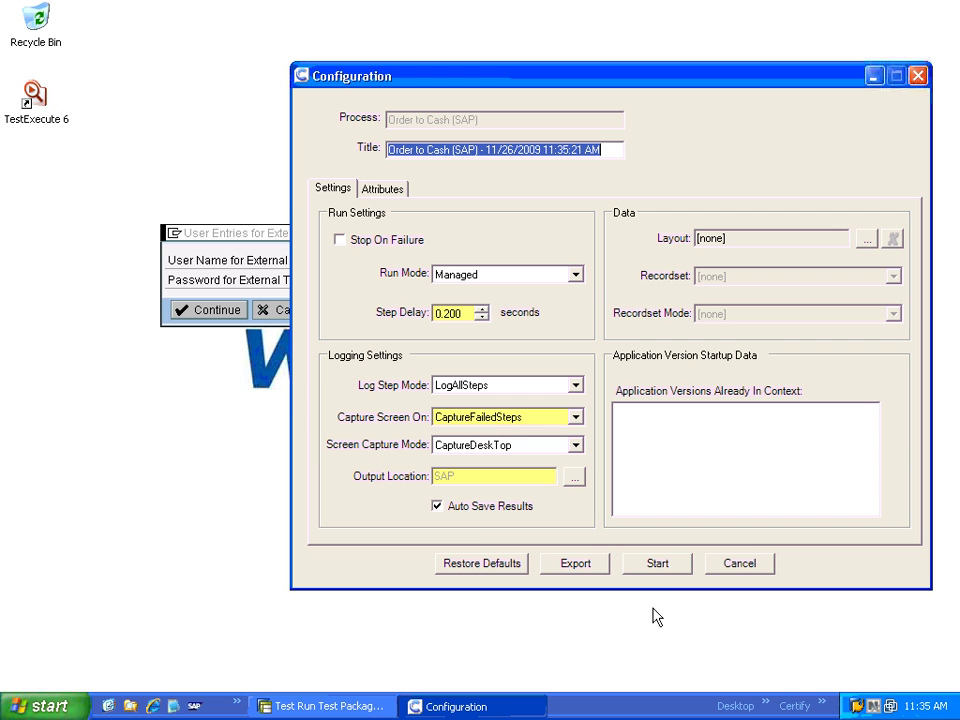
click(657, 564)
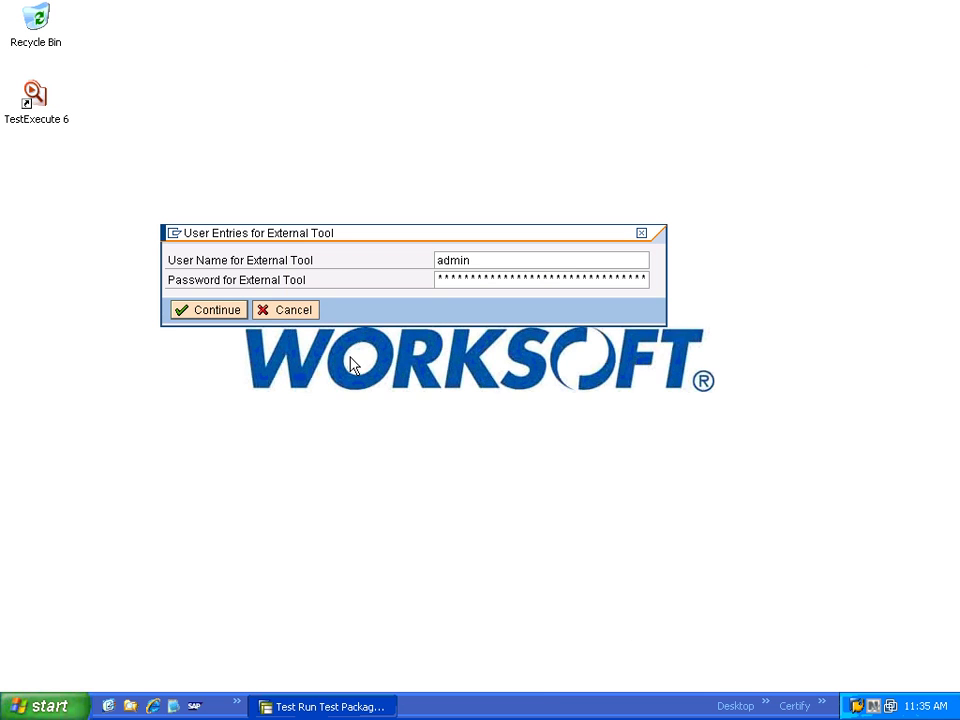
Begin Certify execution and run the Order to Cash (SAP) process steps
key(Return)
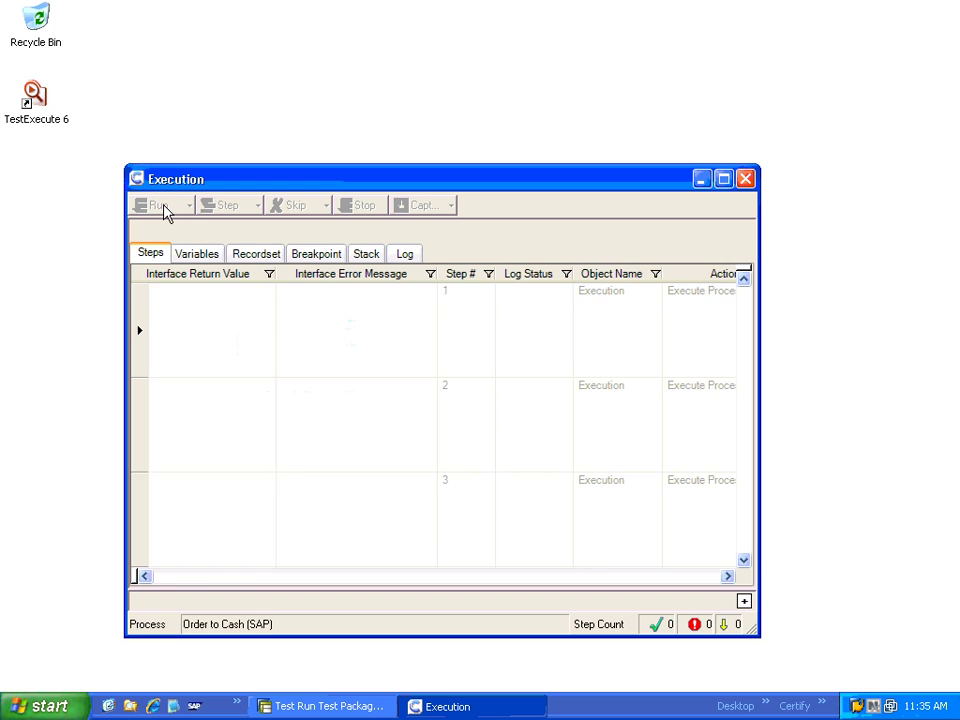
click(163, 209)
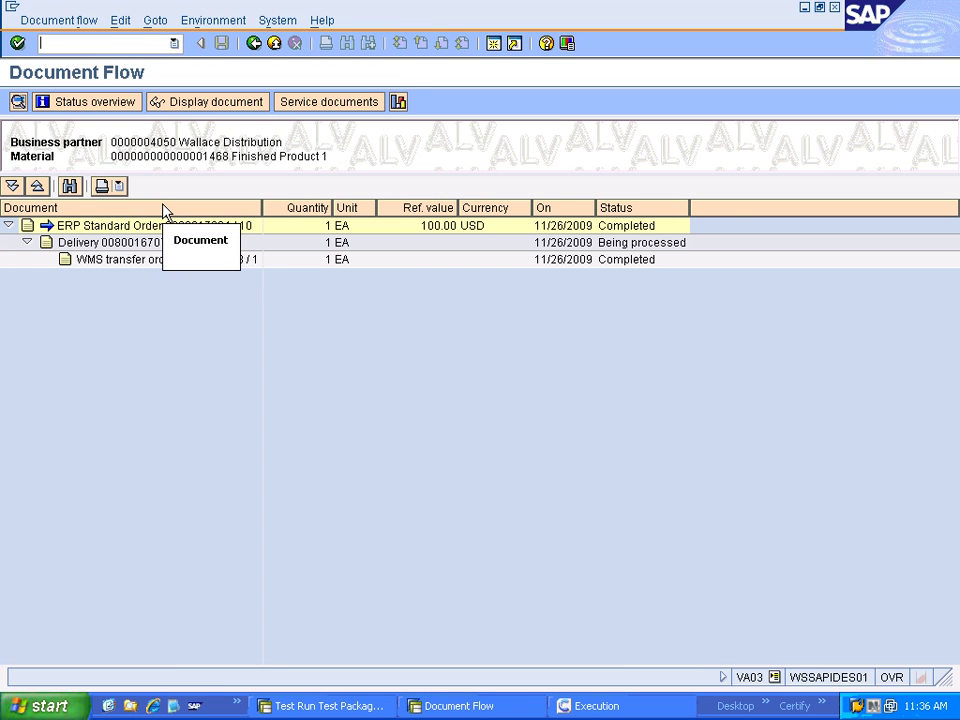
Find and display the WMS transfer order in the sales order's document flow
text(VMS transfer)
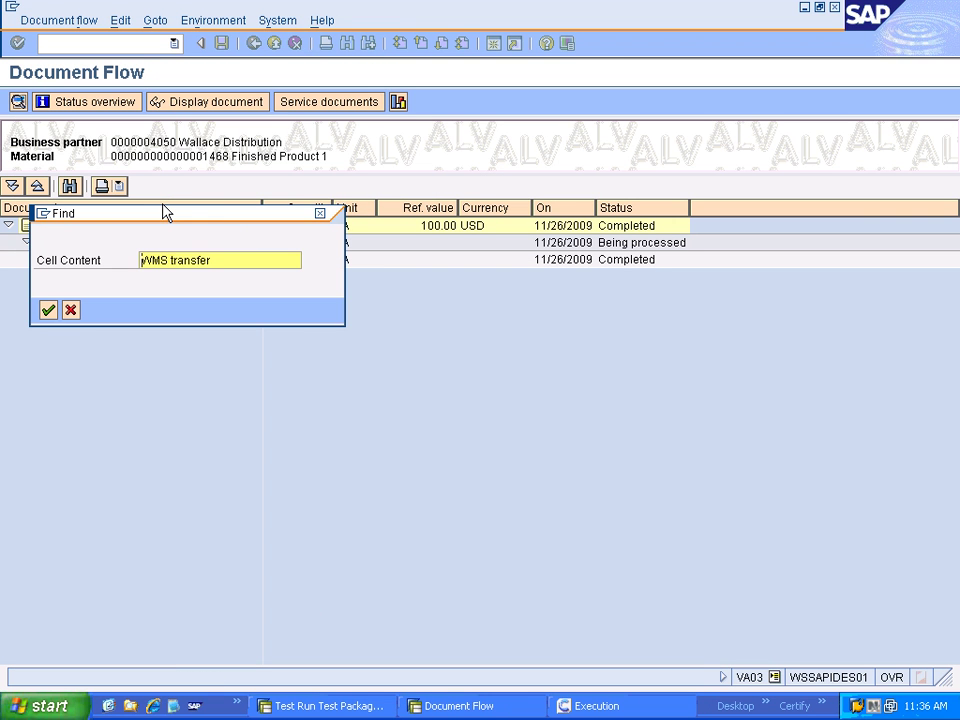
key(Return)
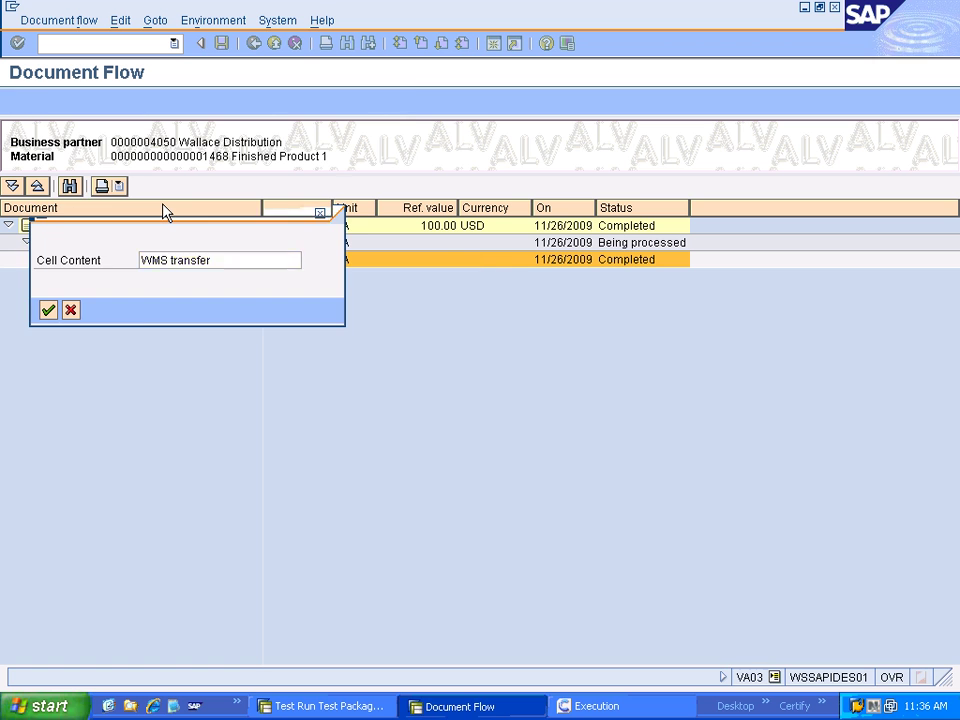
key(F2)
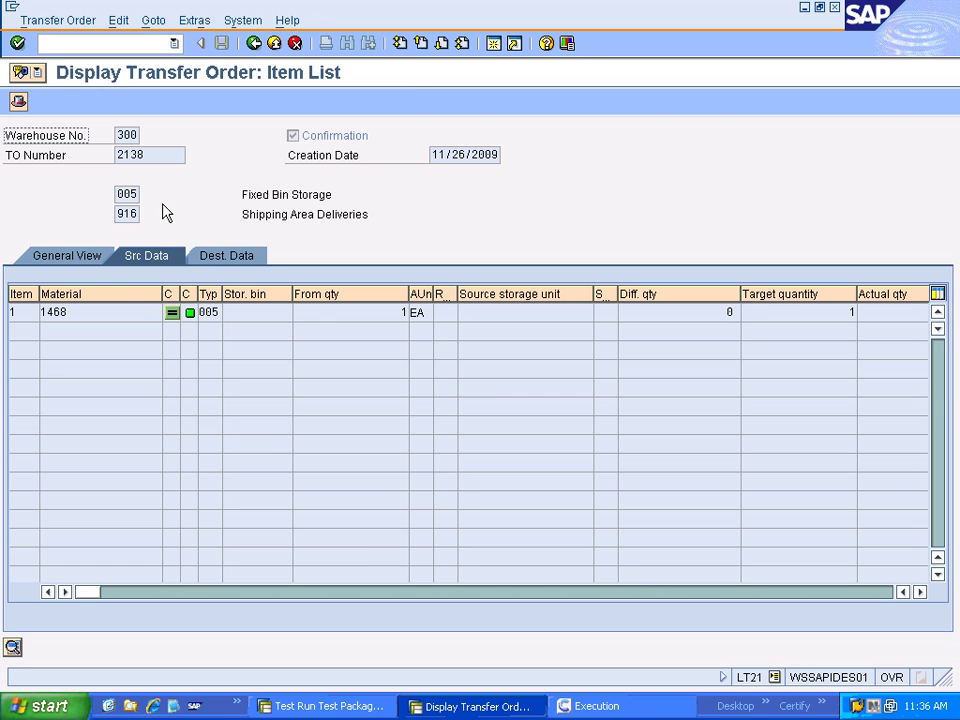
key(shift+F3)
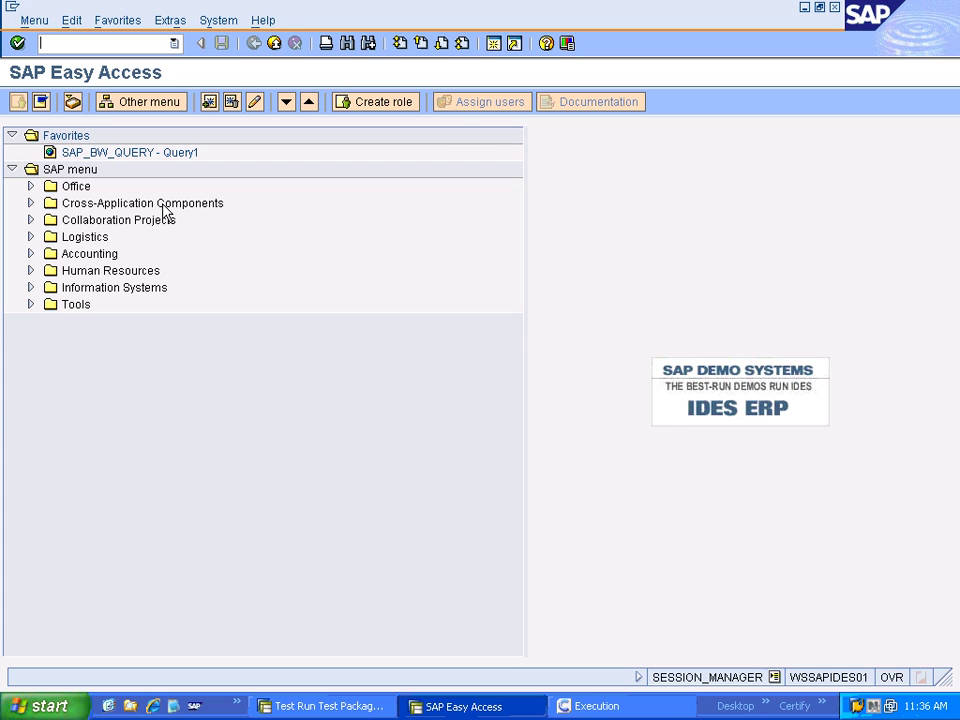
Confirm transfer order 2138 using LT12
text(lt12)
key(Return)
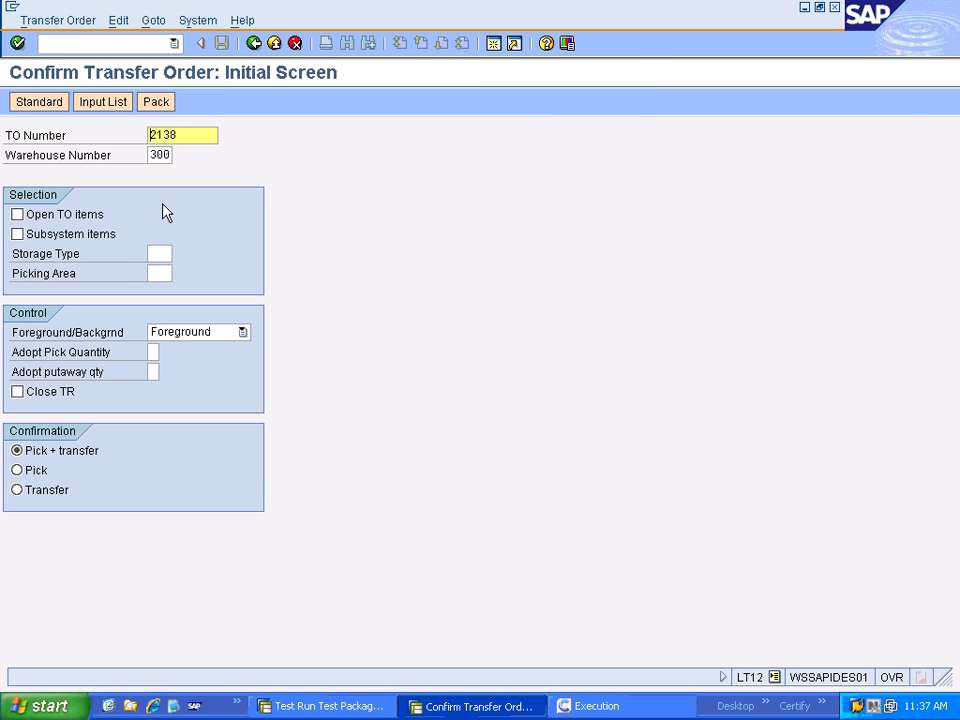
key(shift+F3)
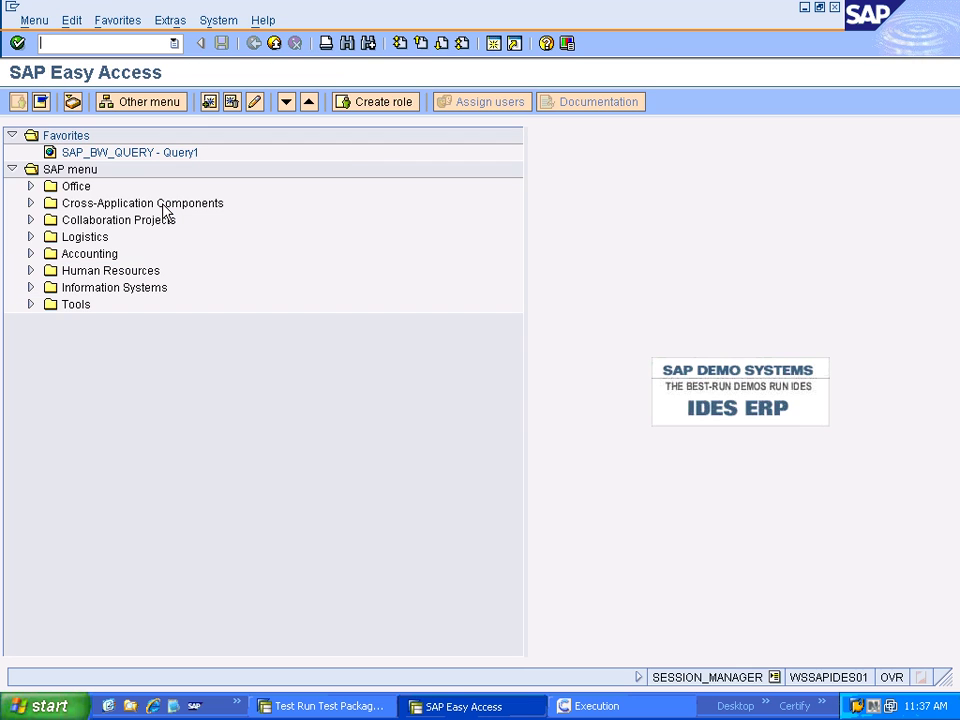
Create a billing document for delivery 80016707 with VF01
text(vf01)
key(Return)
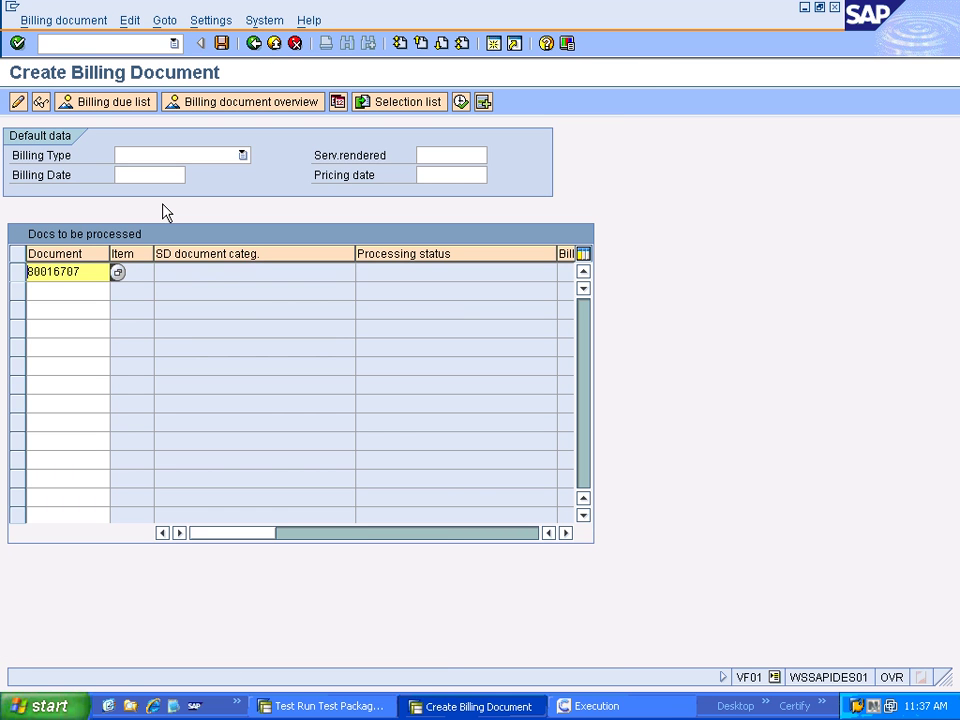
key(ctrl+s)
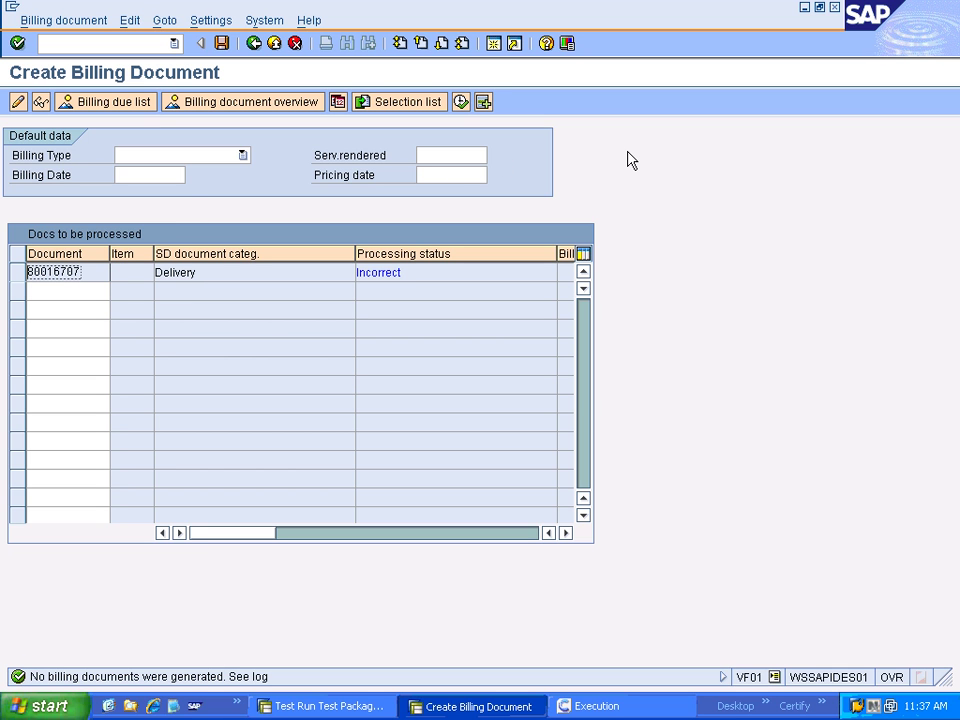
key(F3)
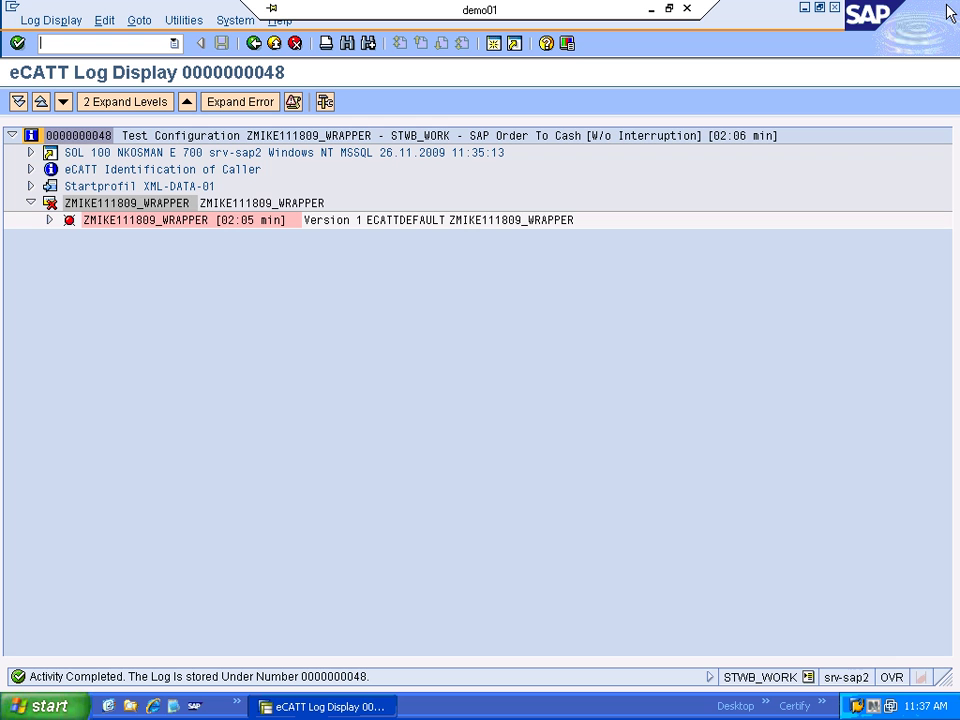
Expand EXT_SCRIPT, REFEXT, EXECUTION and LOG, then the failed LOG_ENTRY and its STEPS node
click(50, 219)
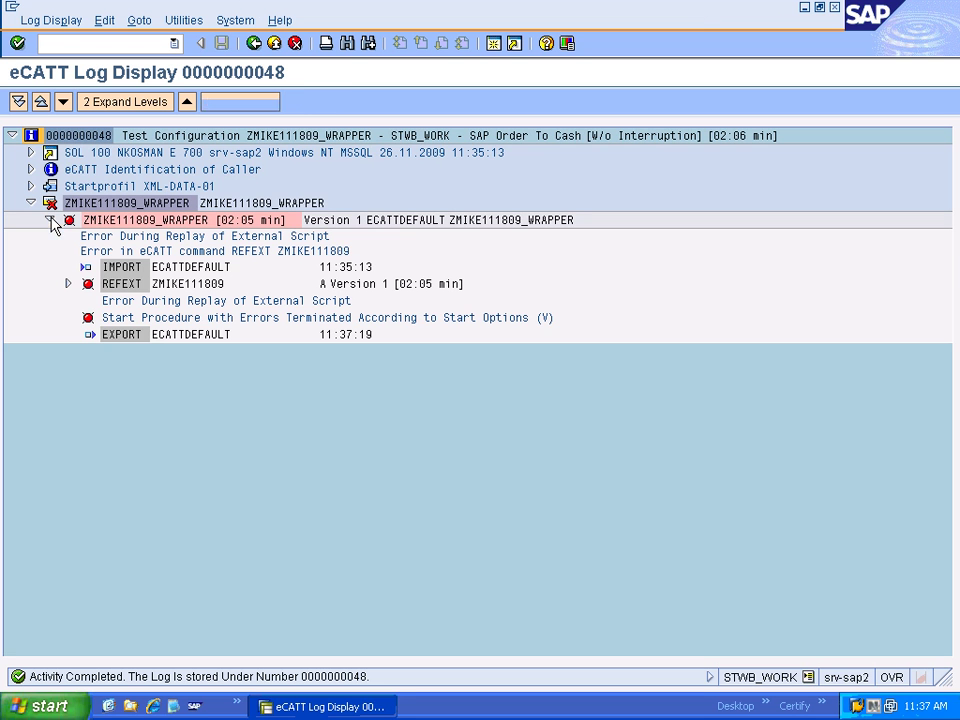
click(69, 284)
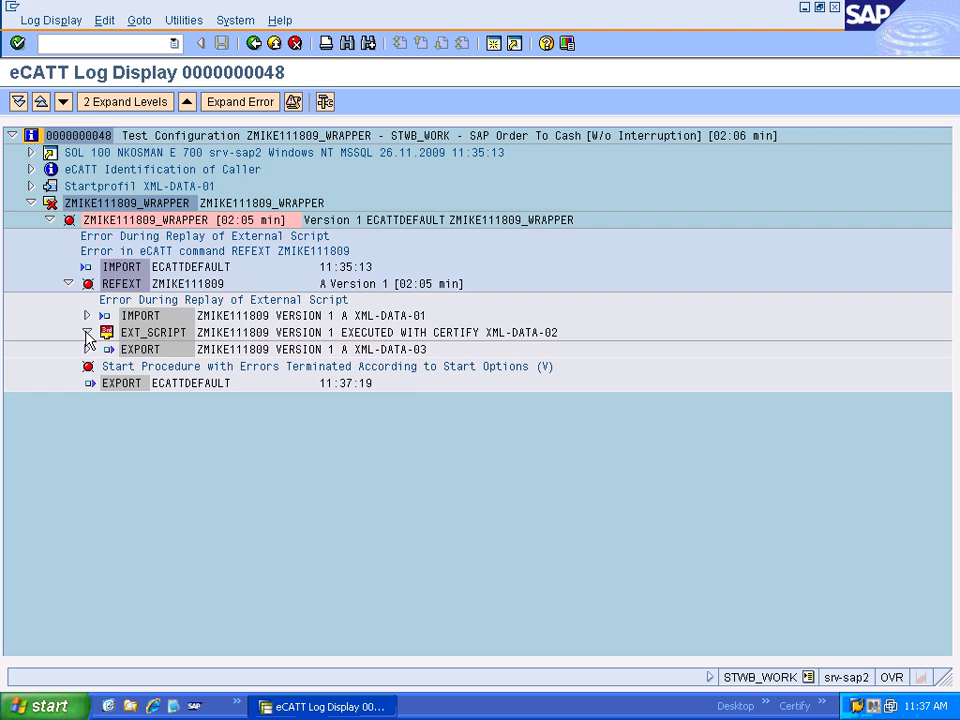
click(87, 333)
click(106, 349)
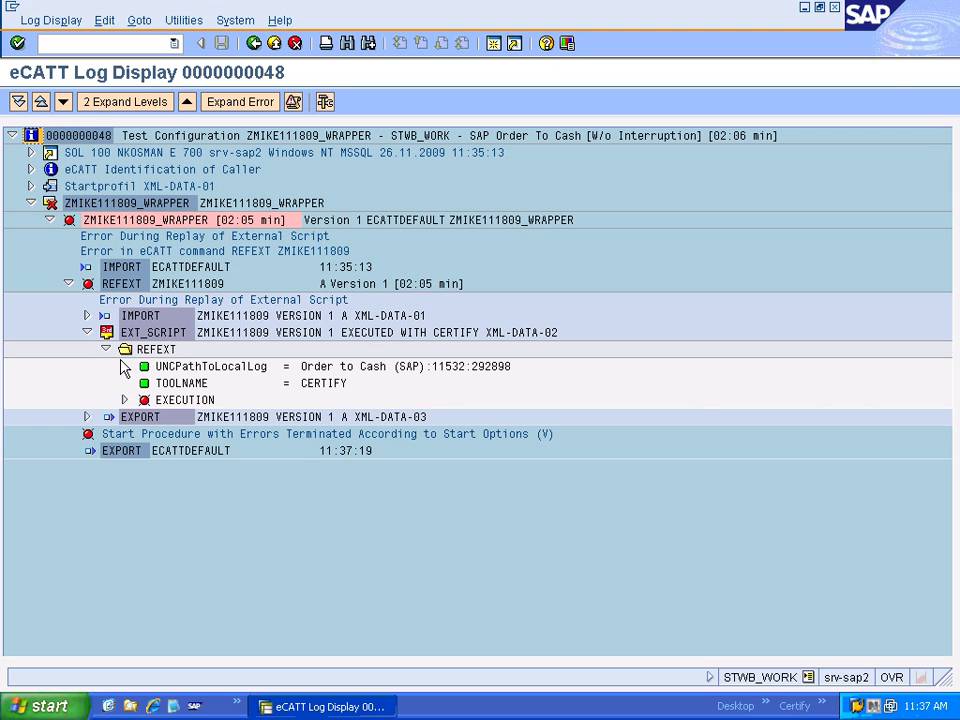
click(125, 400)
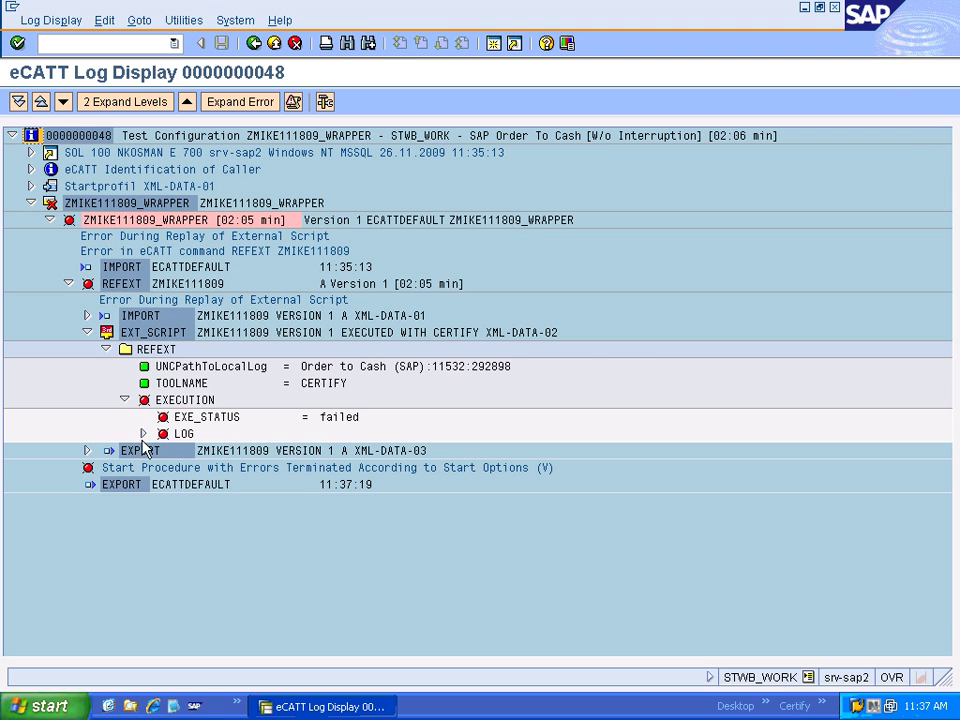
click(143, 434)
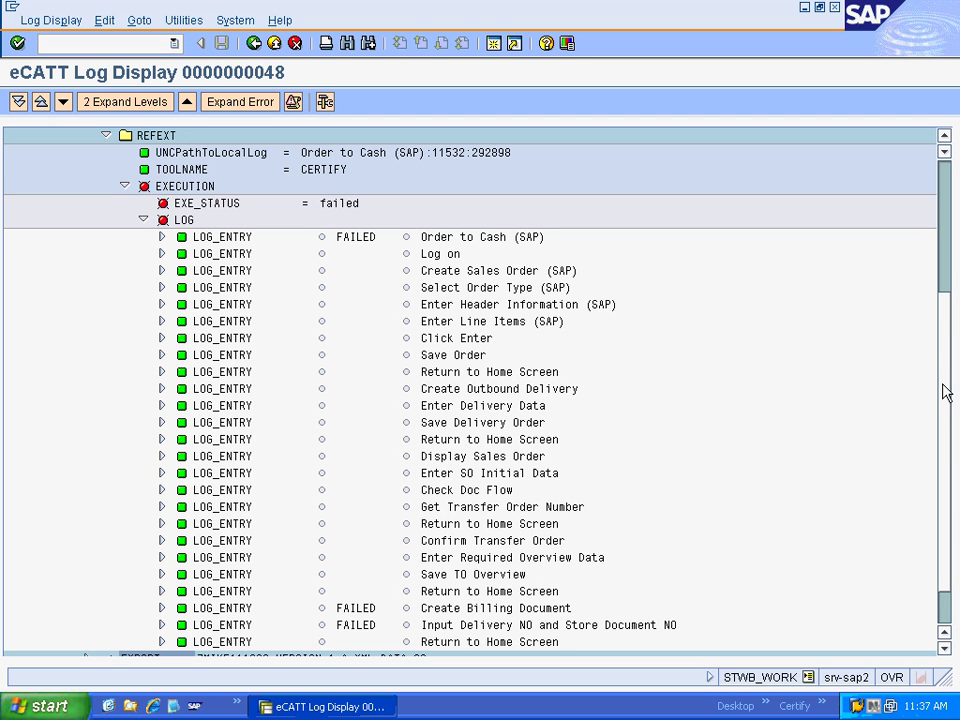
scroll(944, 420, down, 1)
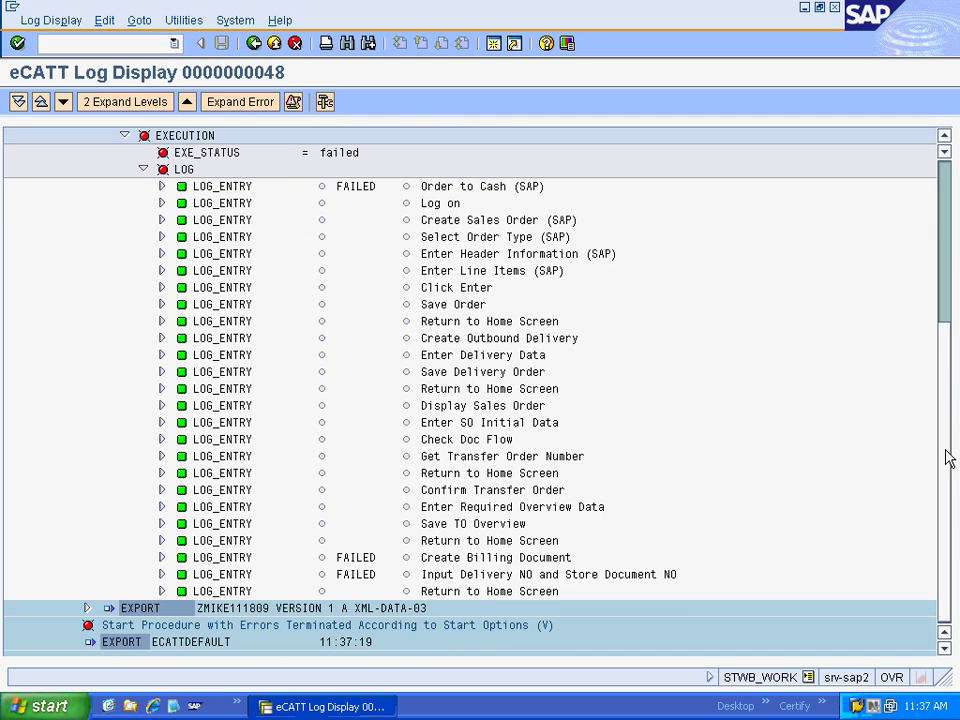
click(162, 574)
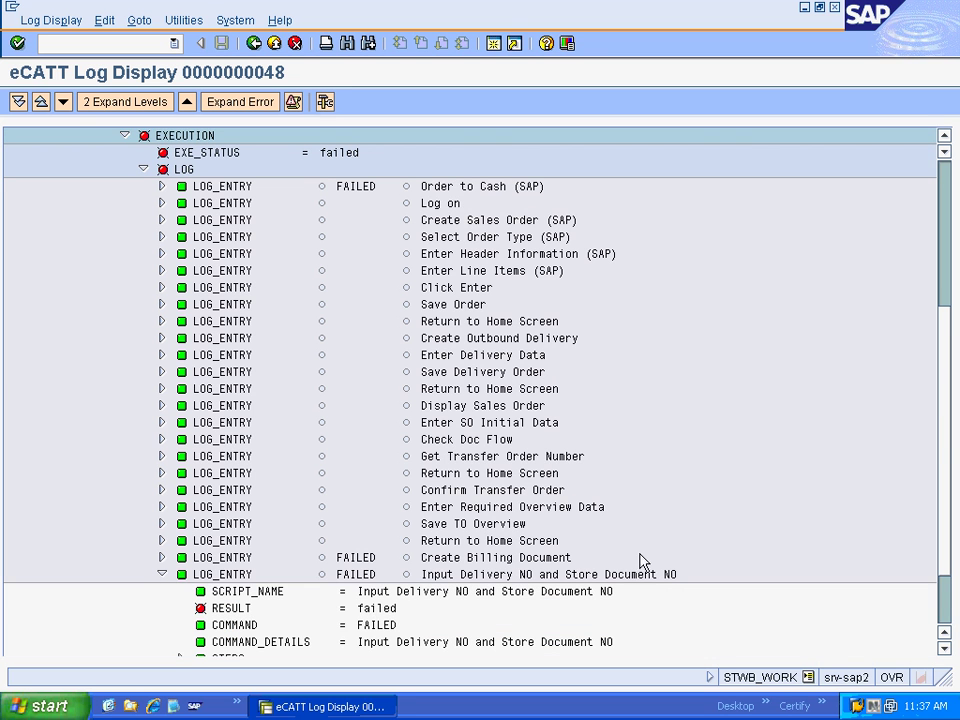
scroll(945, 447, down, 2)
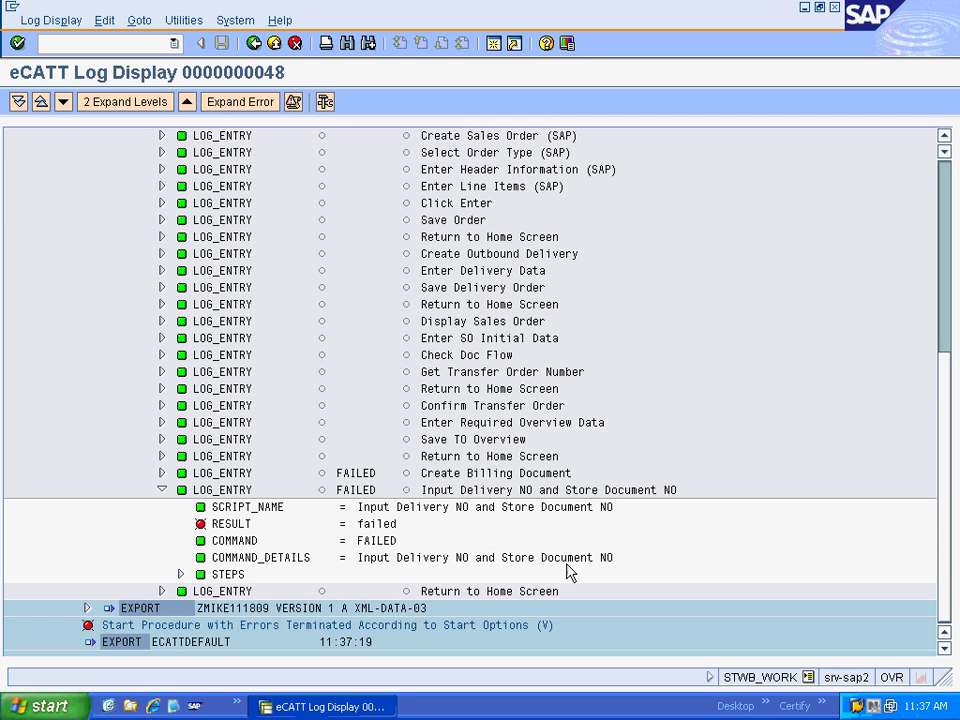
click(180, 575)
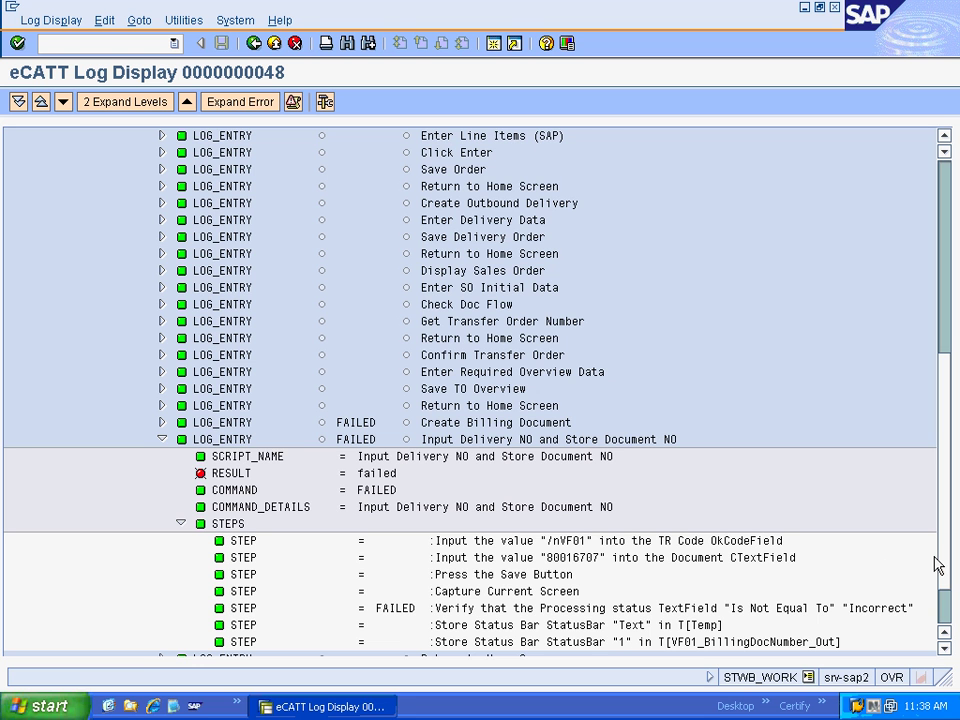
scroll(906, 323, up, 8)
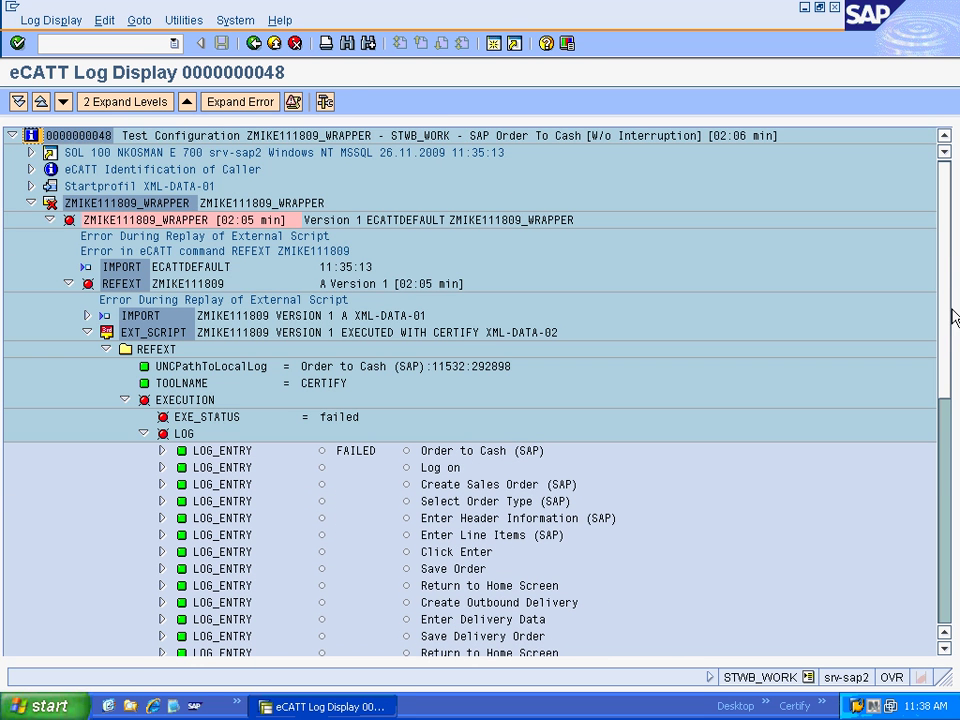
Open the local Certify log and expand Order to Cash (SAP) > Create Billing Document > Input Delivery
click(358, 368)
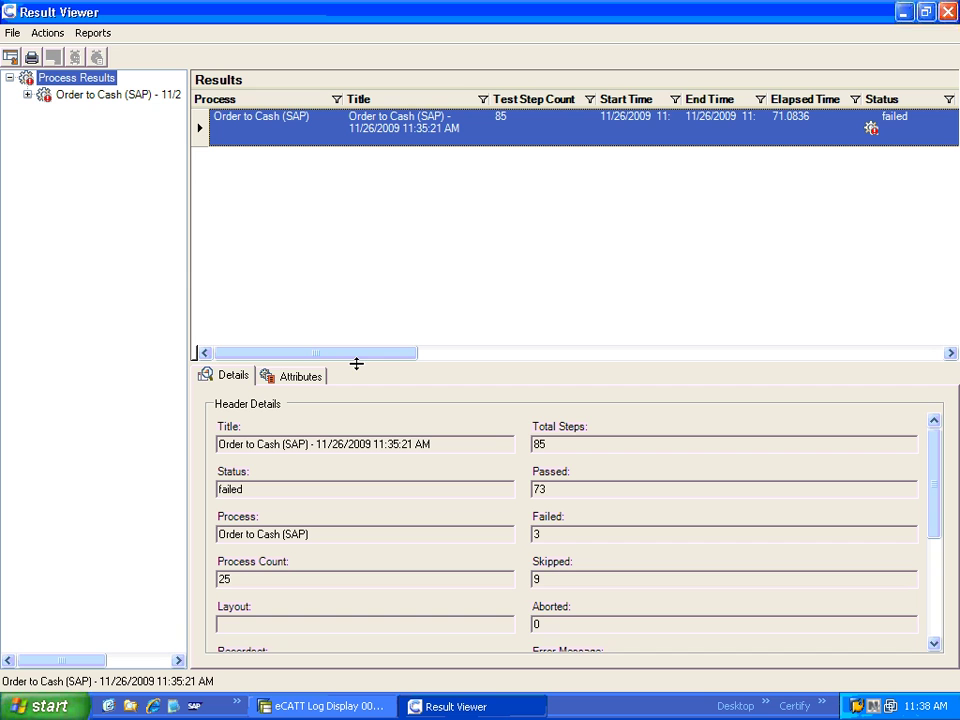
click(28, 95)
click(45, 112)
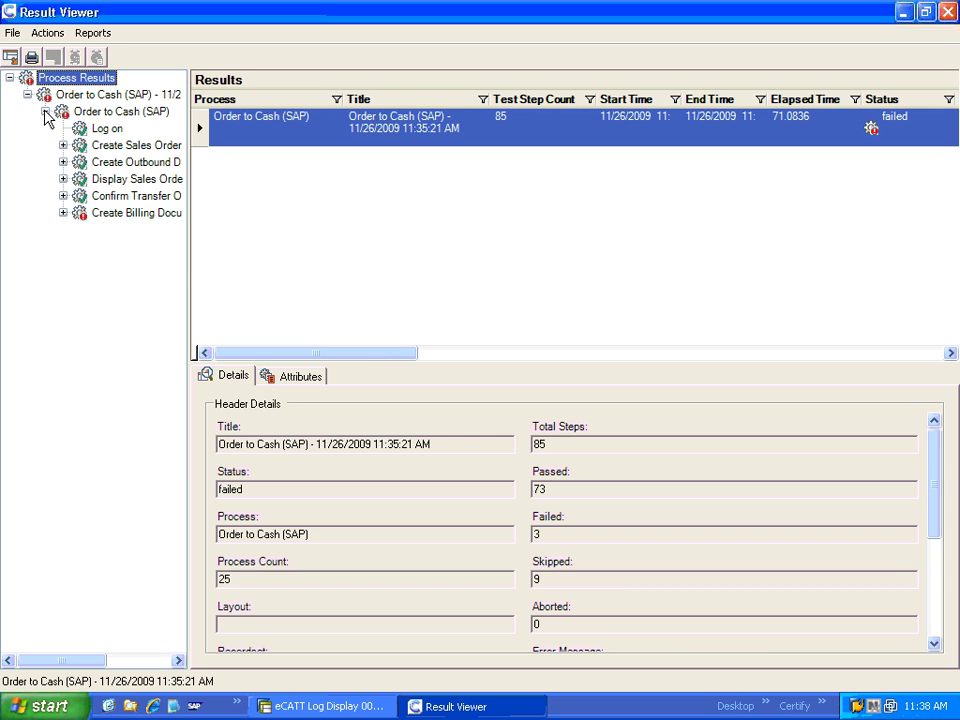
click(63, 213)
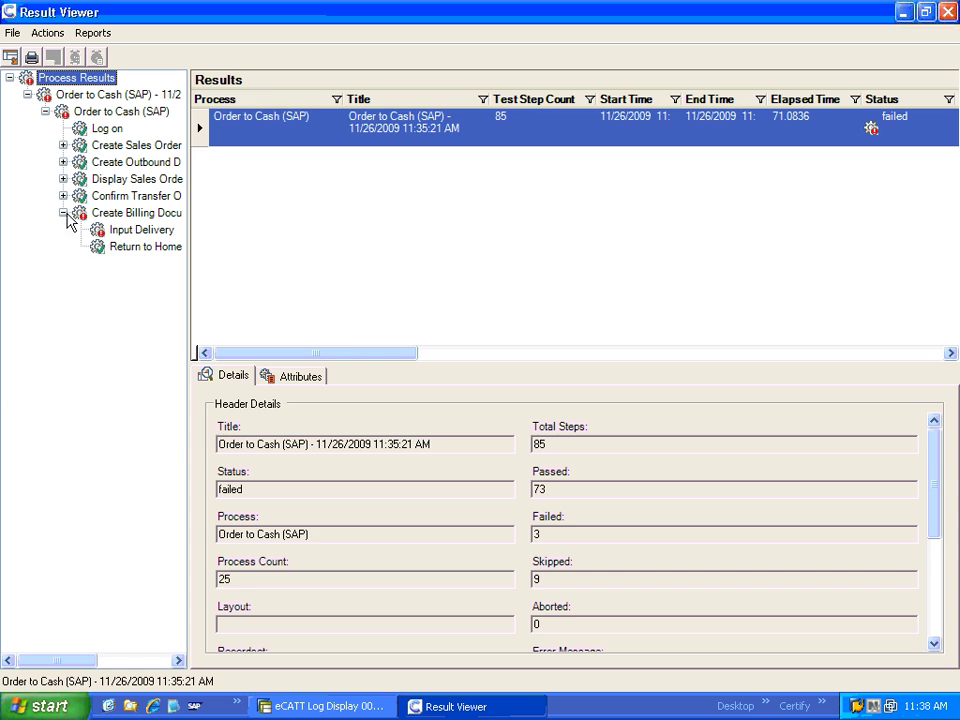
click(123, 231)
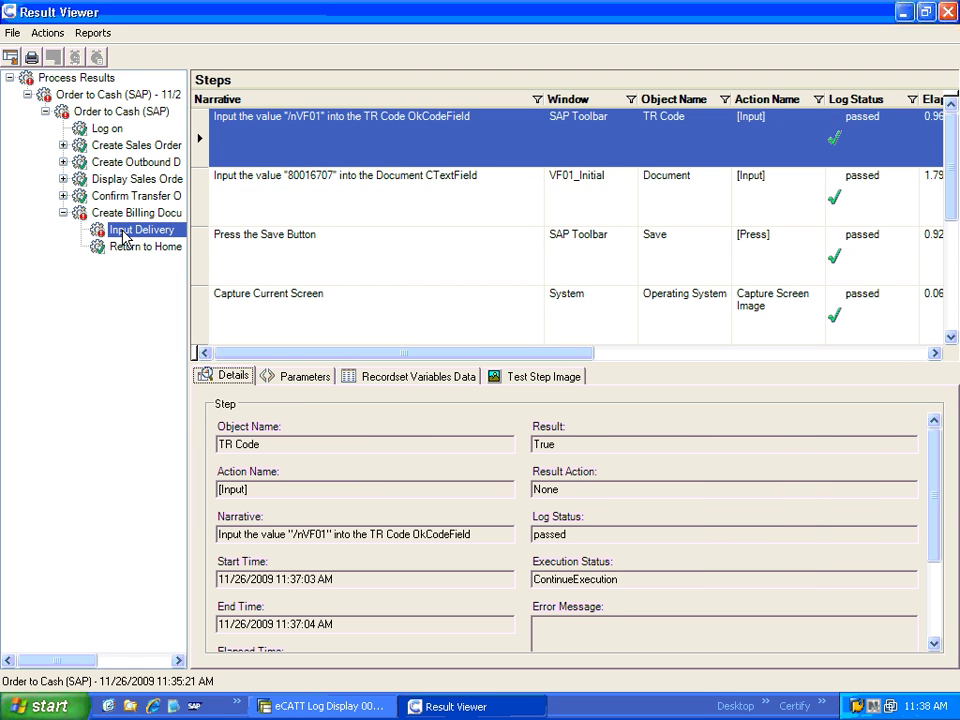
Inspect the failed Processing status check's screenshot showing delivery 80016707 Incorrect, then close the Result Viewer
click(951, 338)
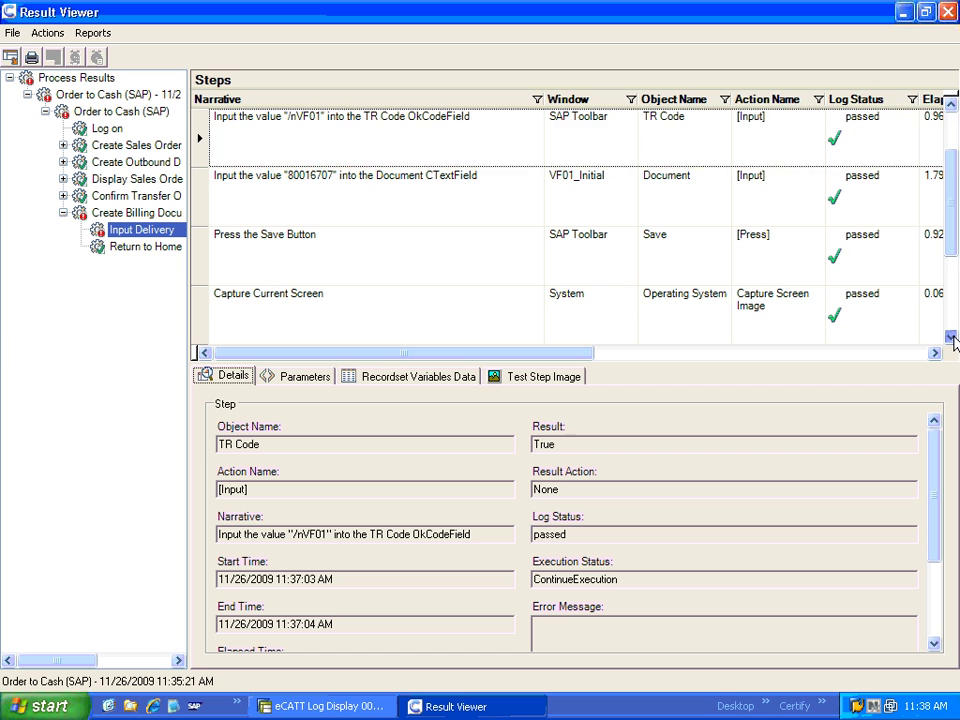
click(951, 338)
click(951, 338)
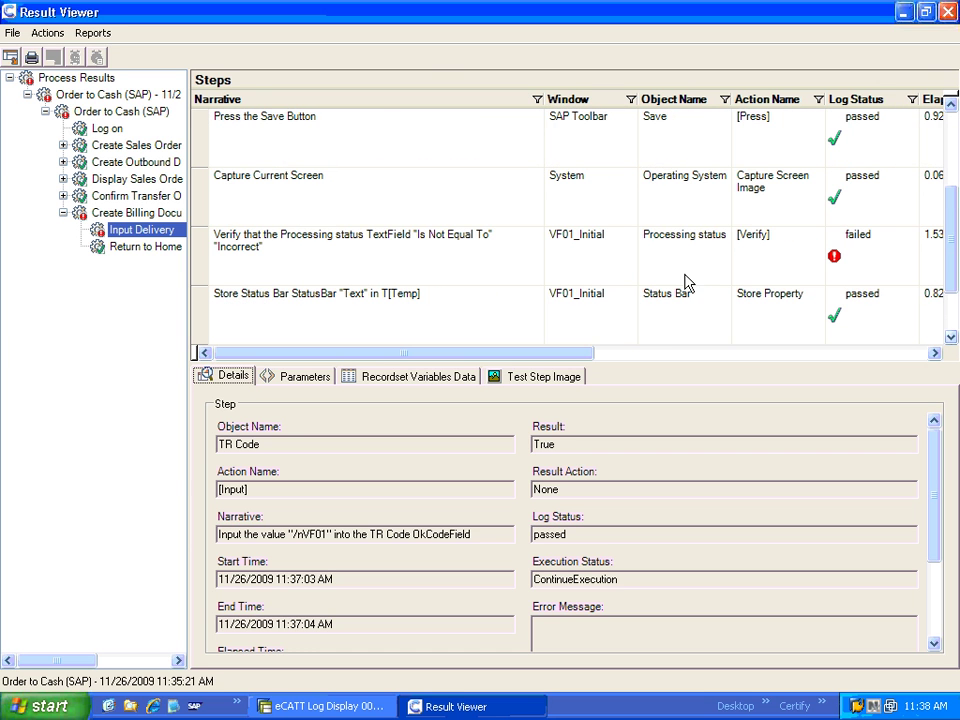
click(200, 252)
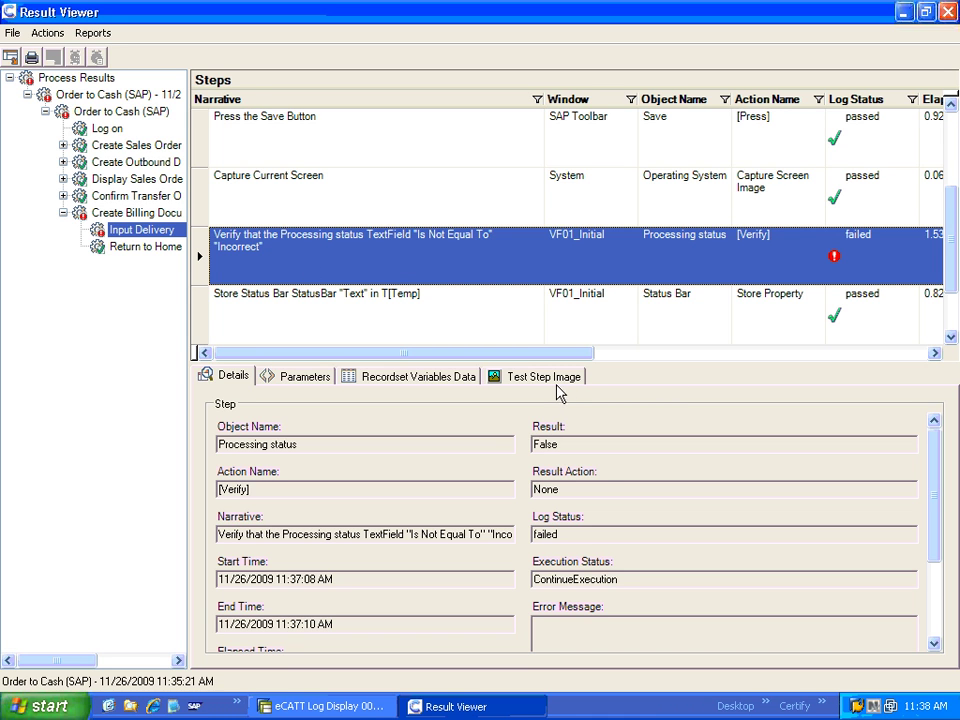
click(540, 387)
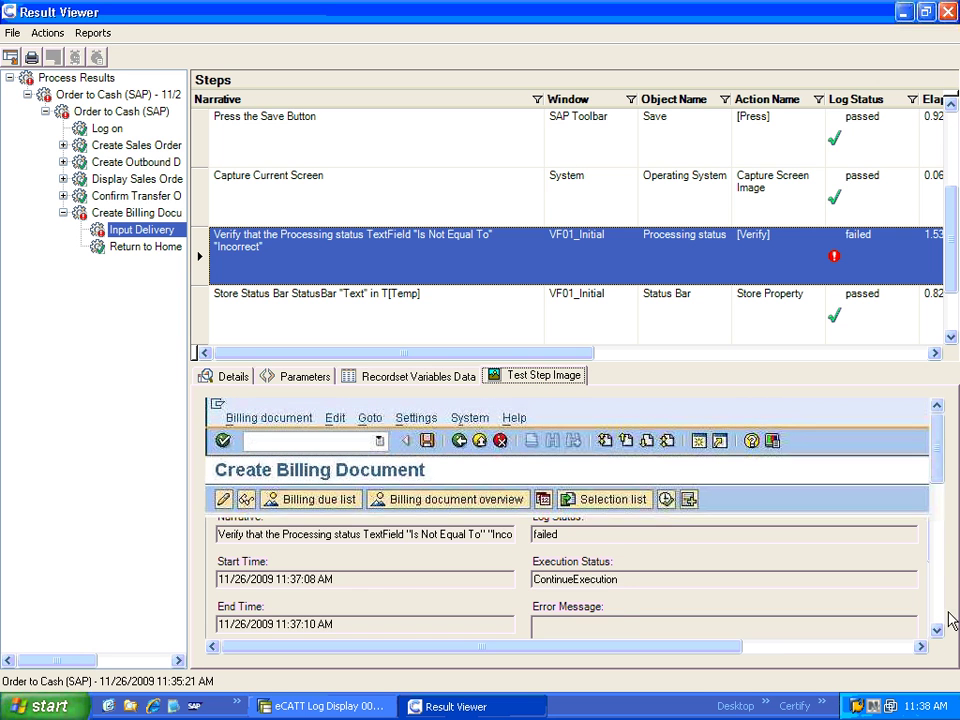
click(939, 489)
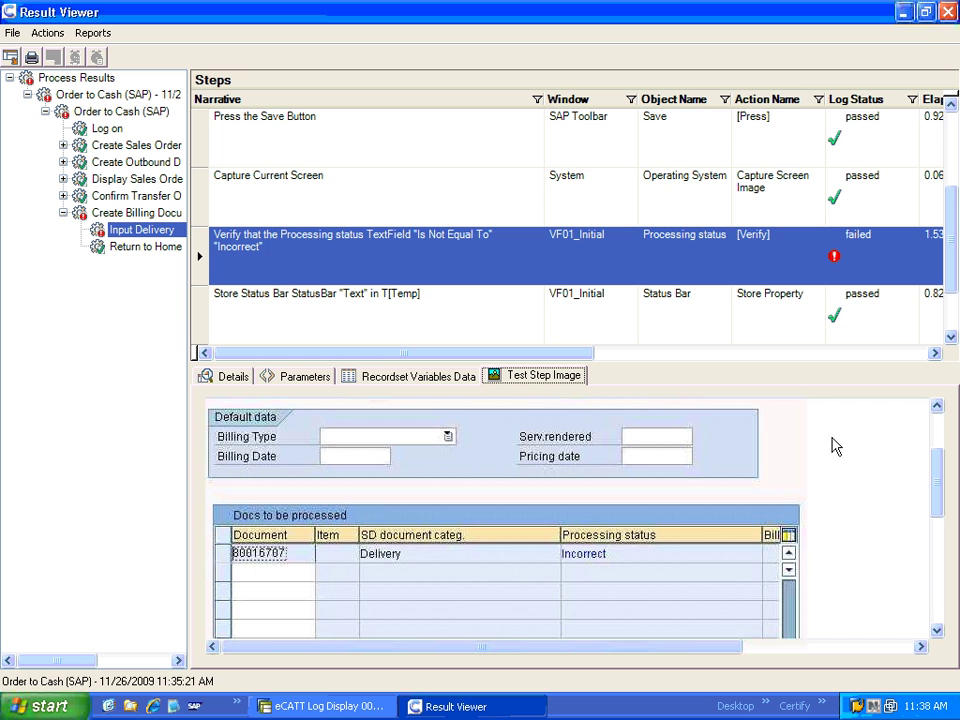
click(947, 12)
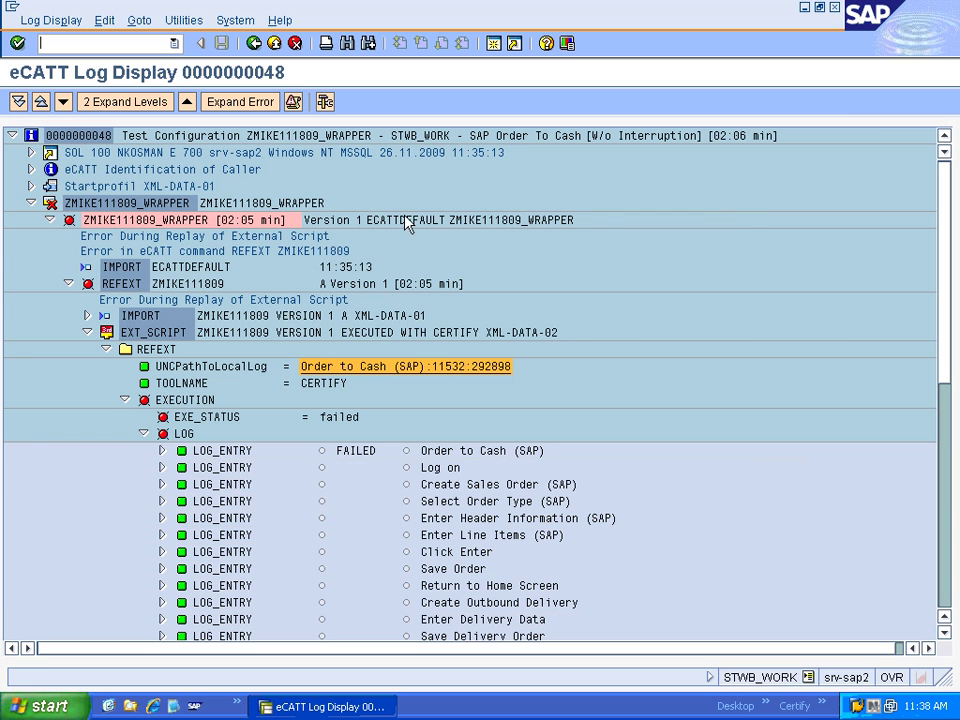
Exit the log, review ZMIKE111809_WRAPPER's status History and Messages, then go back
click(274, 43)
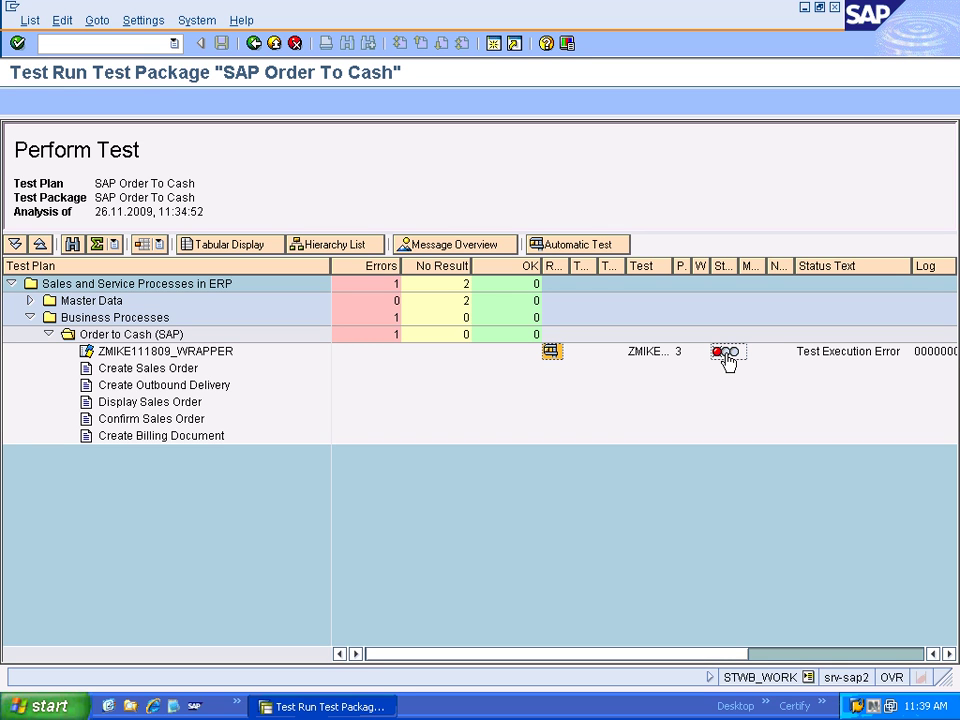
click(725, 356)
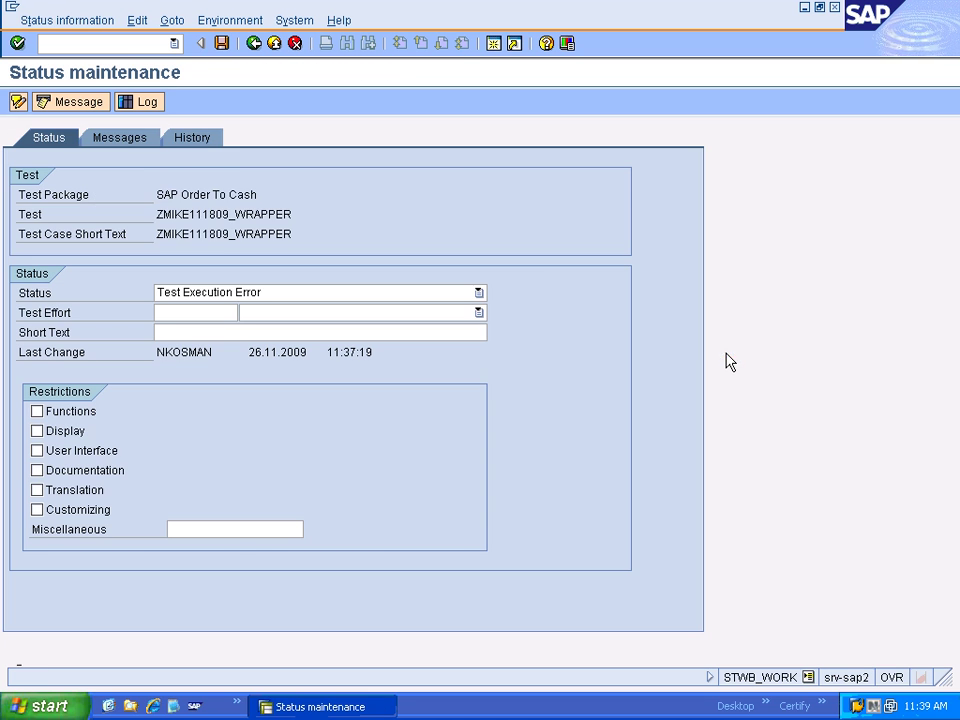
click(197, 142)
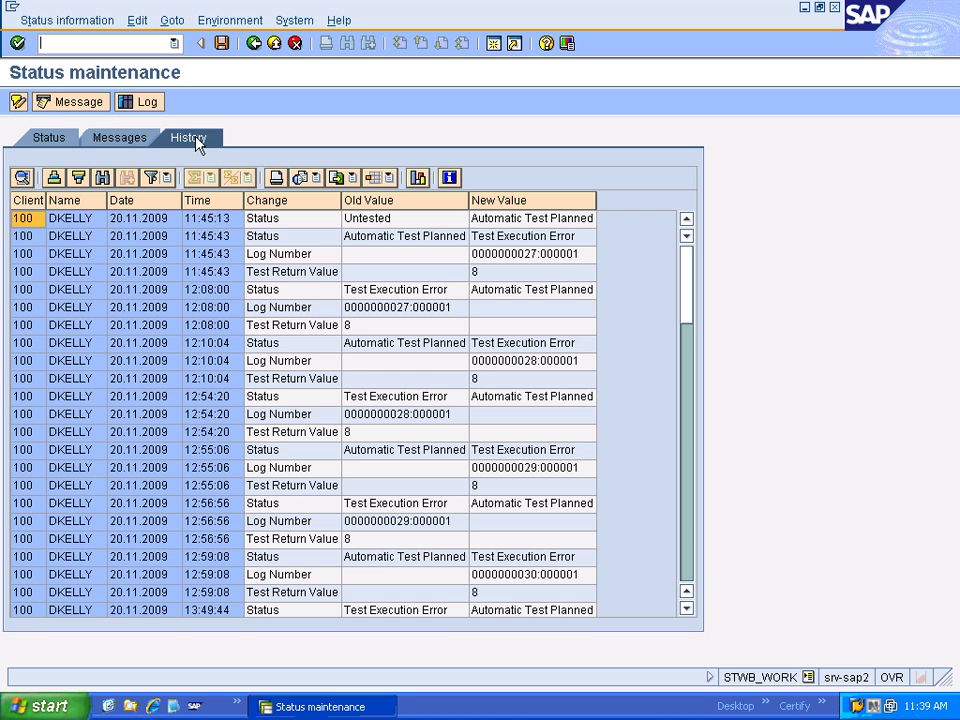
click(113, 142)
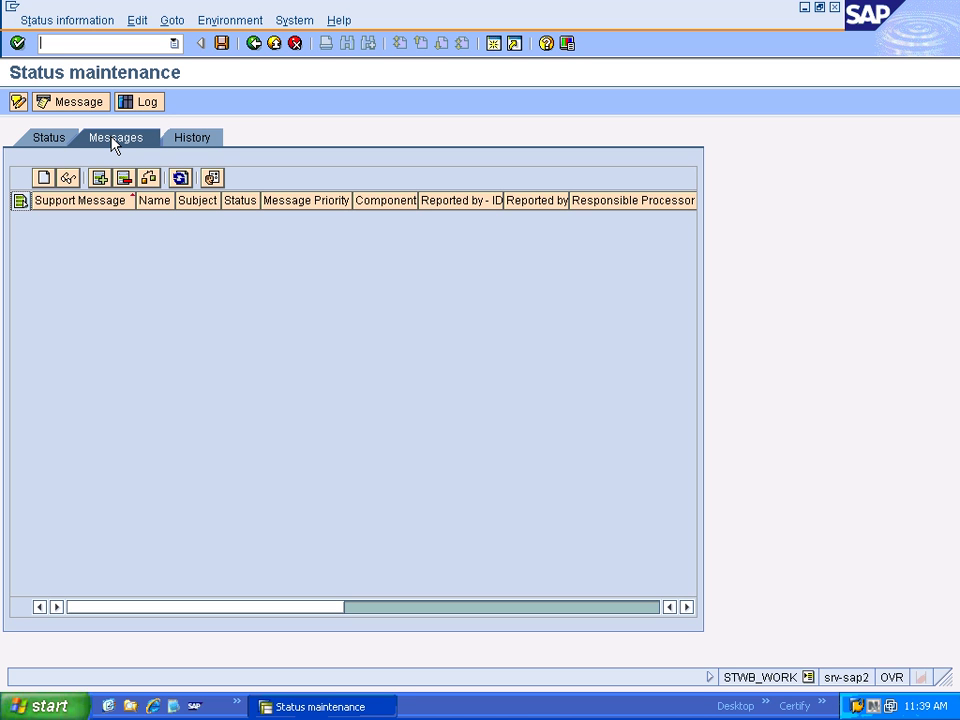
click(275, 44)
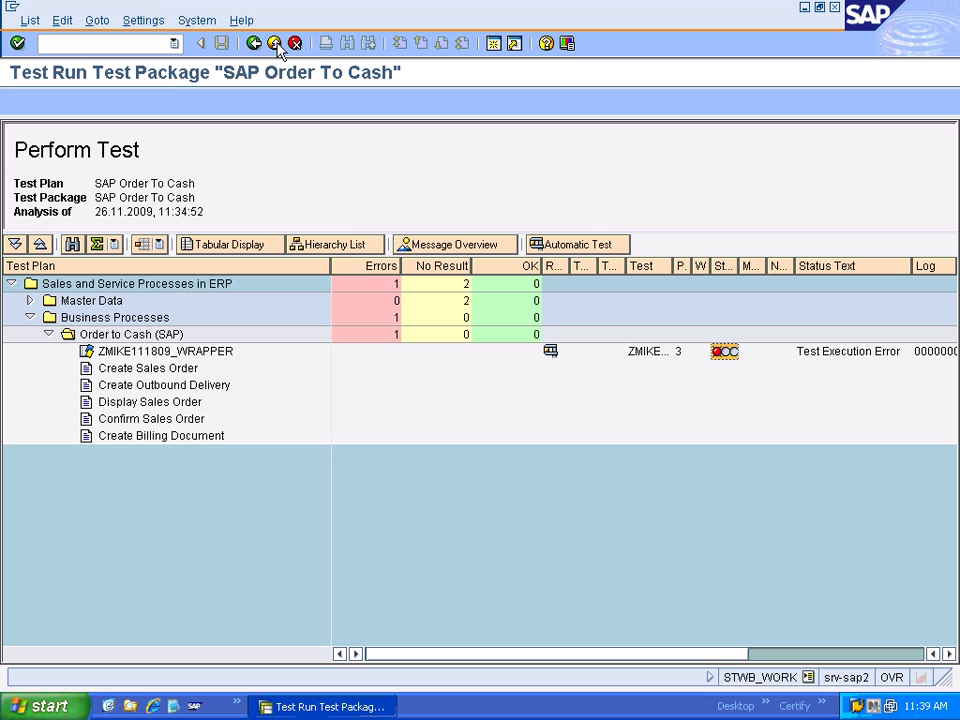